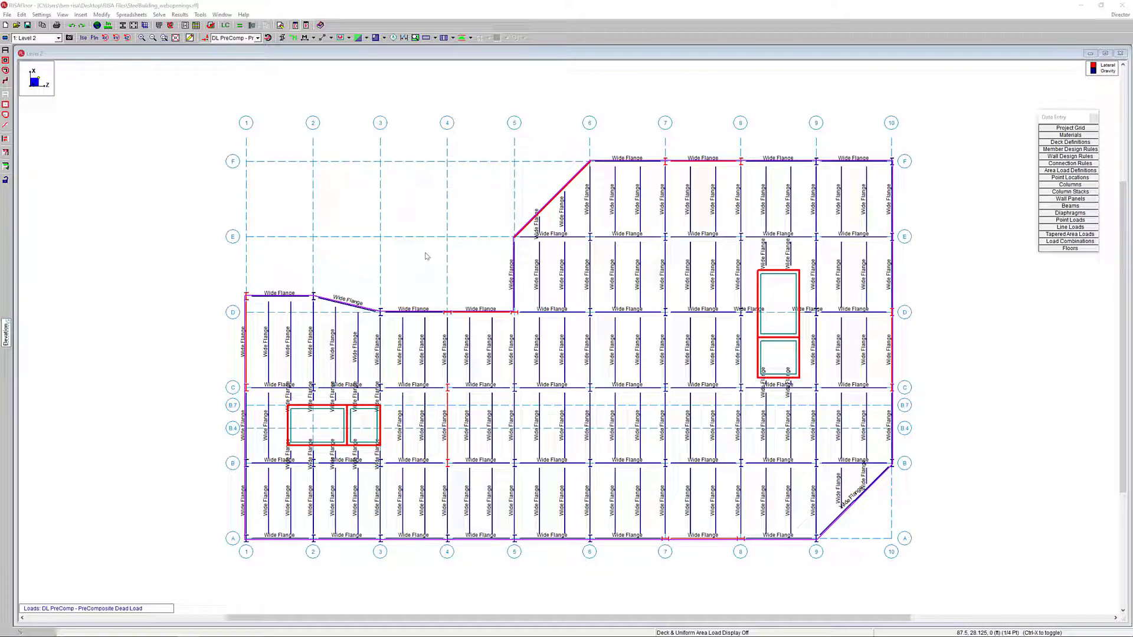
- Turn on the drawing tools for the Level 2 floor view
click(188, 40)
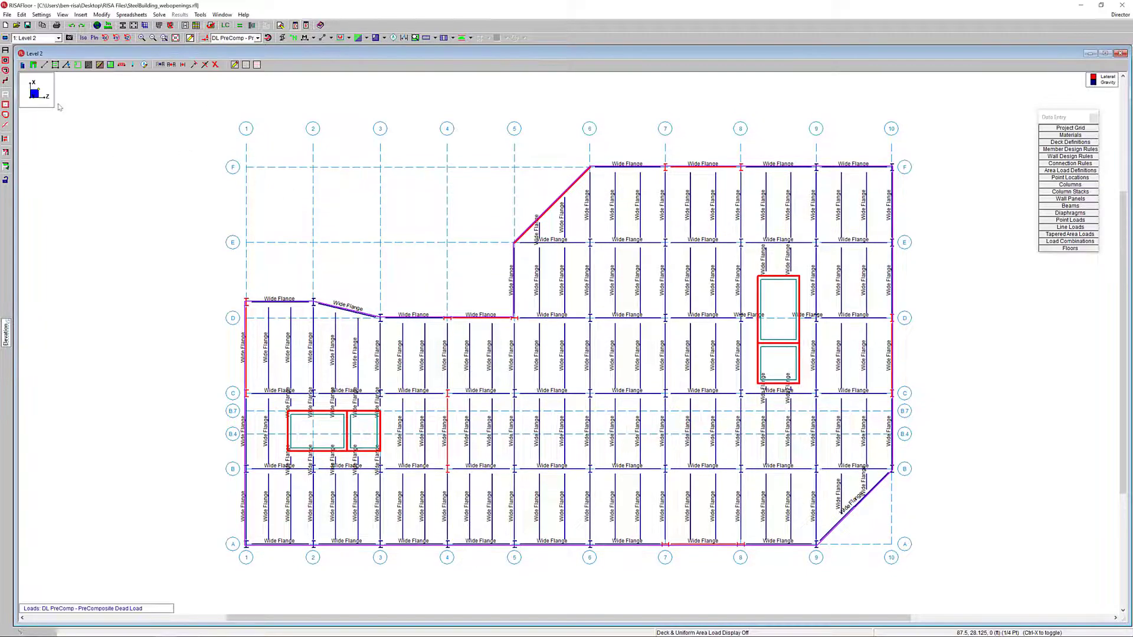
click(45, 65)
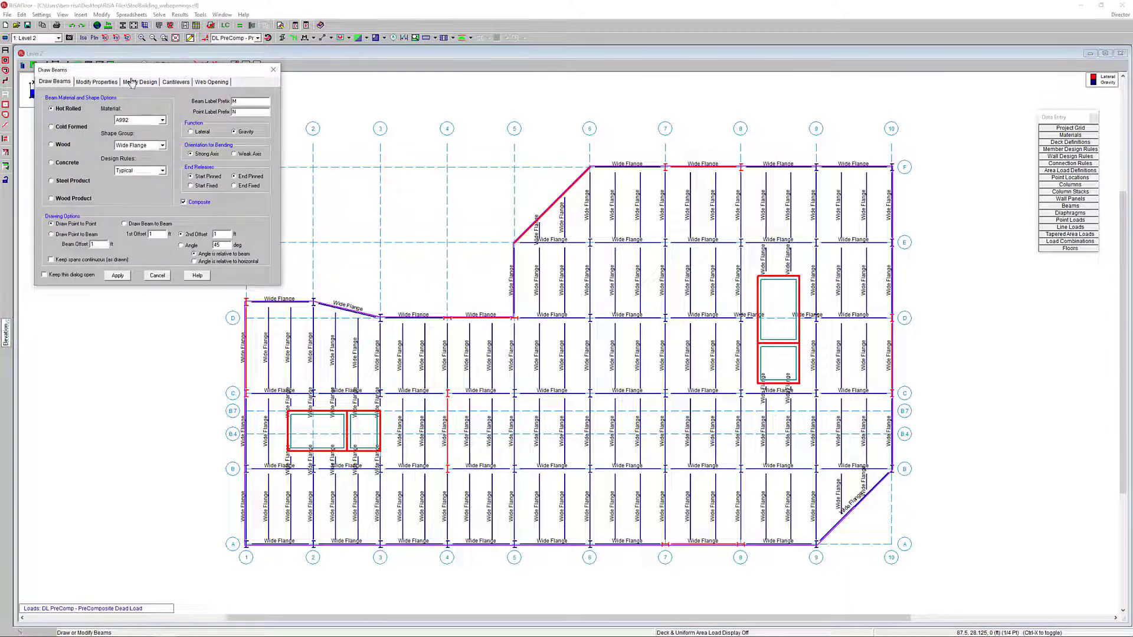
click(209, 82)
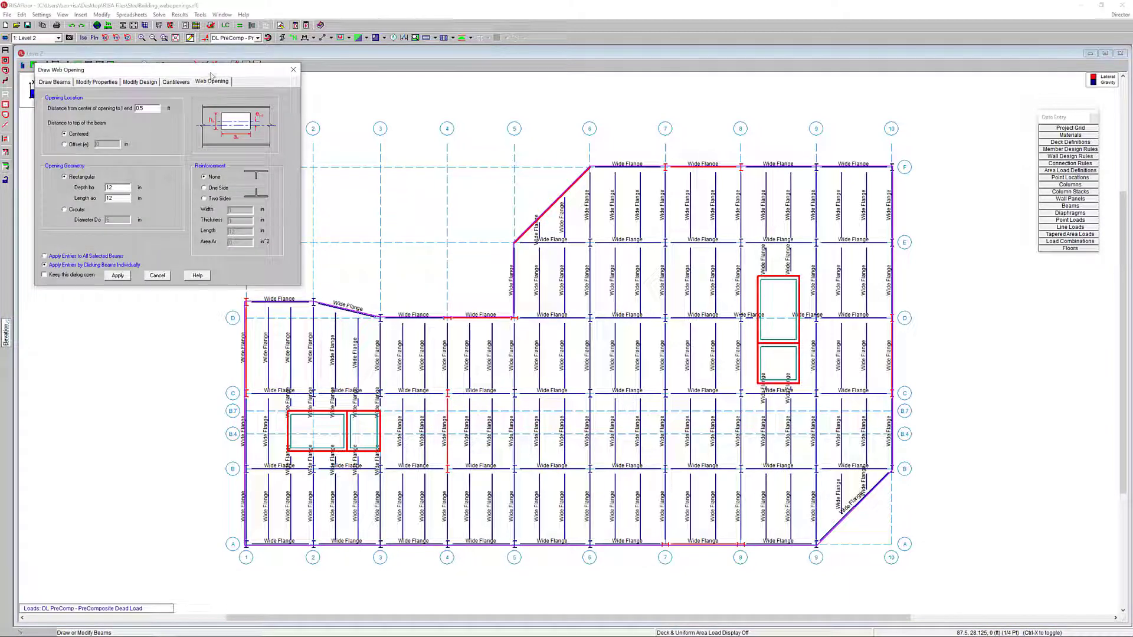
drag(207, 71, 389, 147)
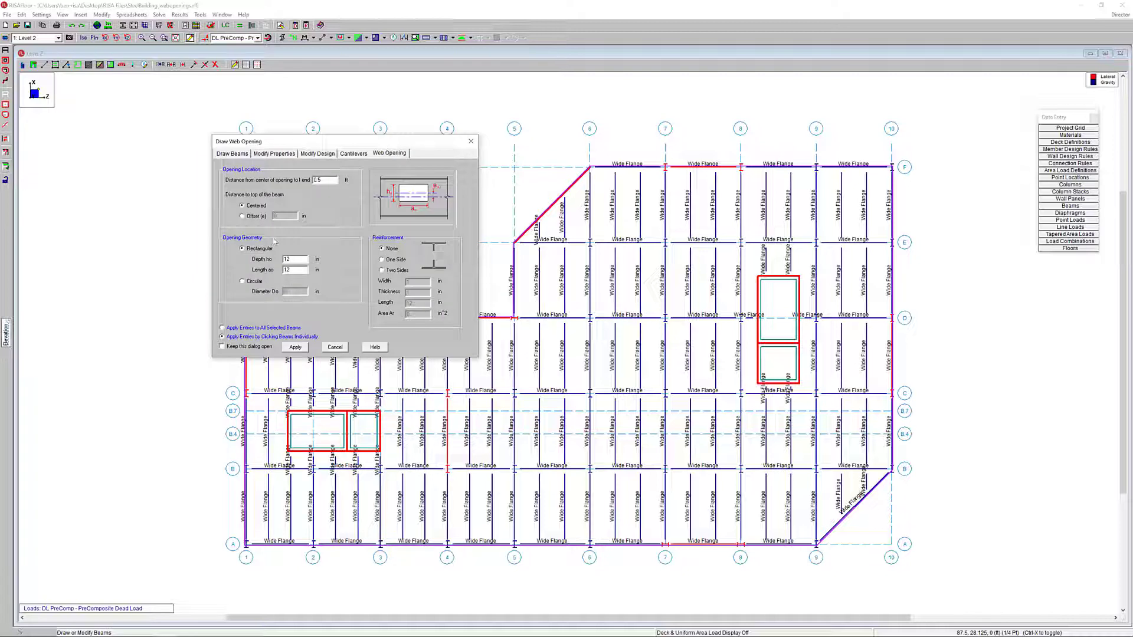
double_click(324, 182)
click(472, 141)
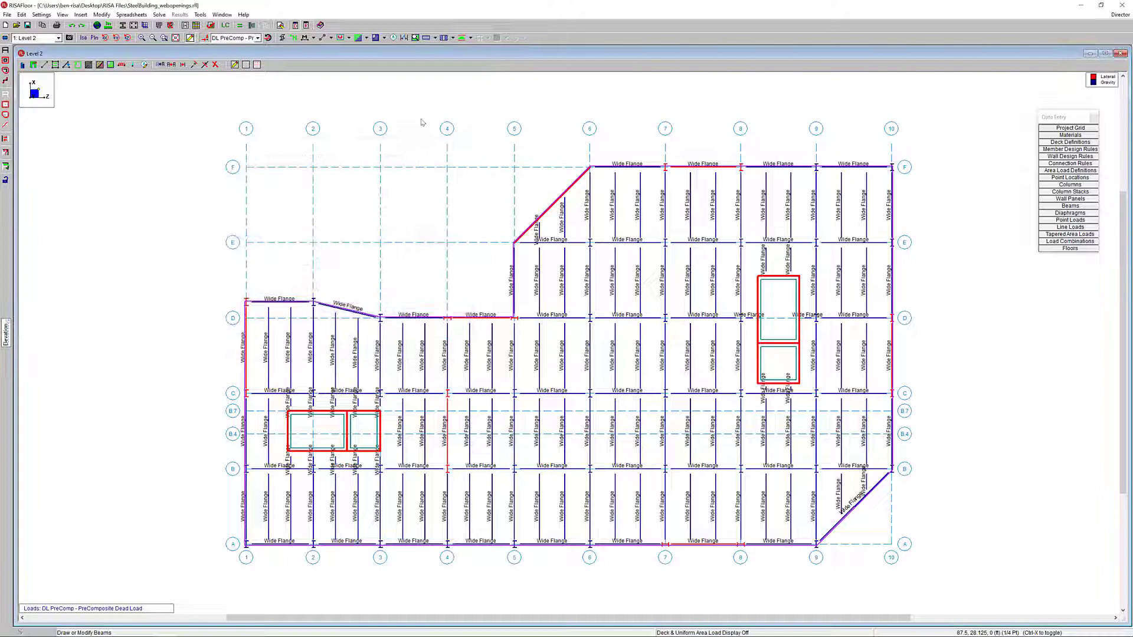
- Colour the beams in the Level 2 view by their I and J ends
click(331, 37)
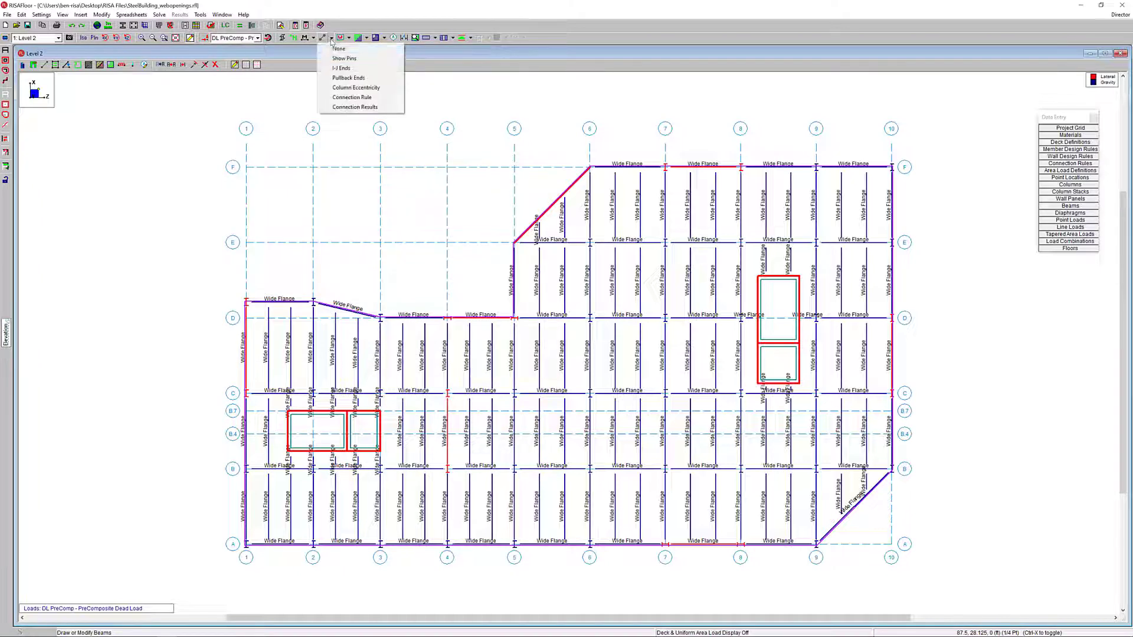
click(341, 68)
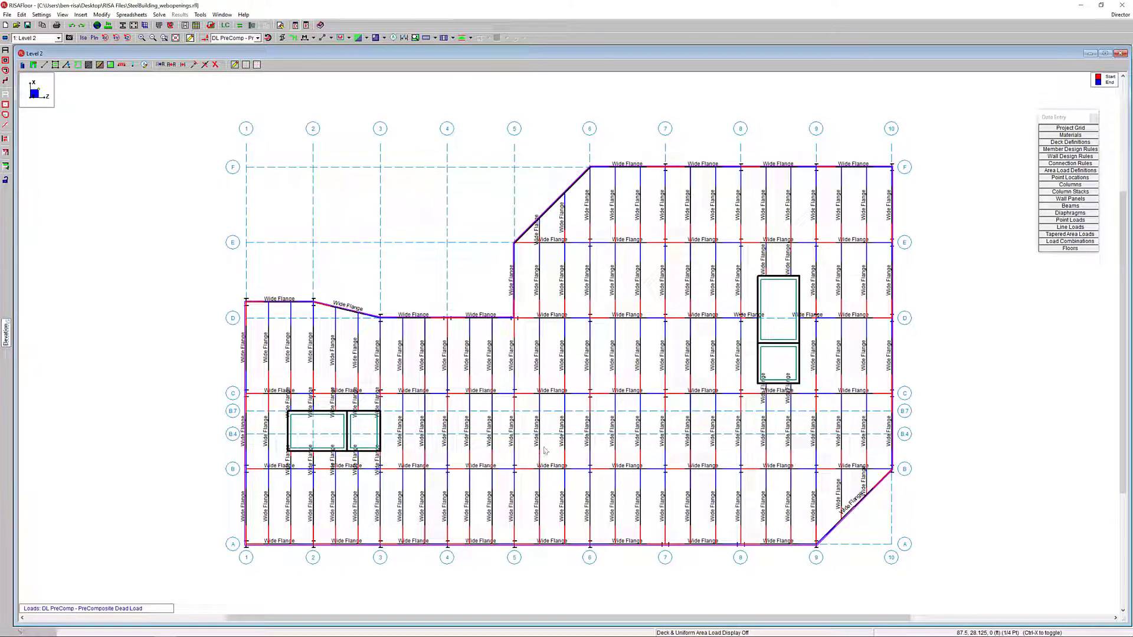
- Define a centered rectangular web opening 7 ft from the I end, 4 in deep and 10 in long
click(44, 64)
drag(219, 71, 380, 145)
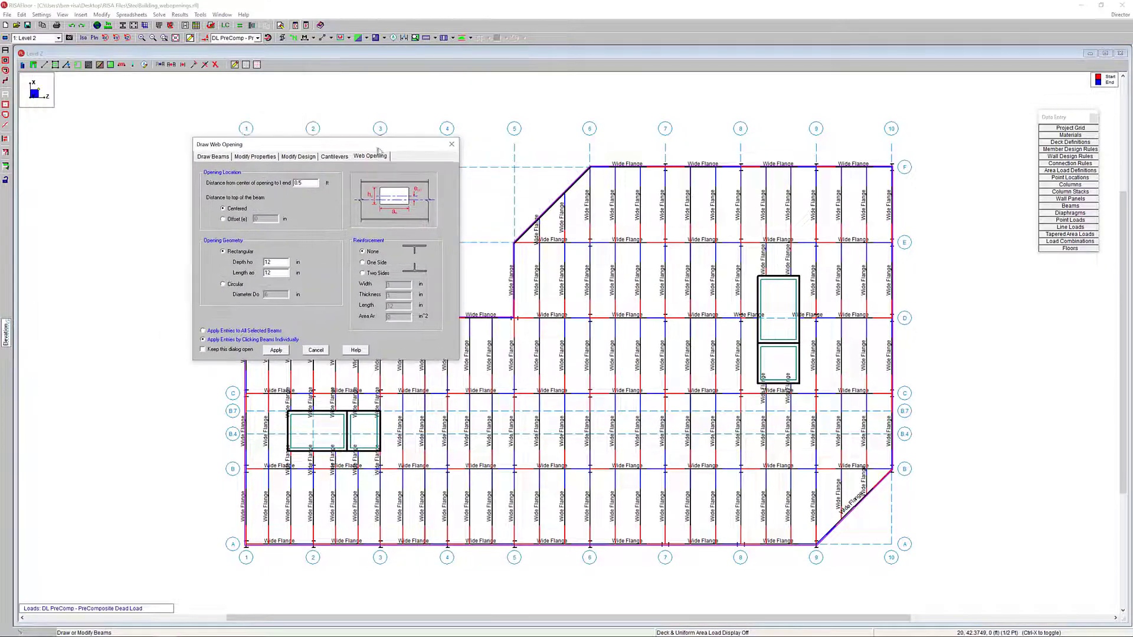
double_click(299, 184)
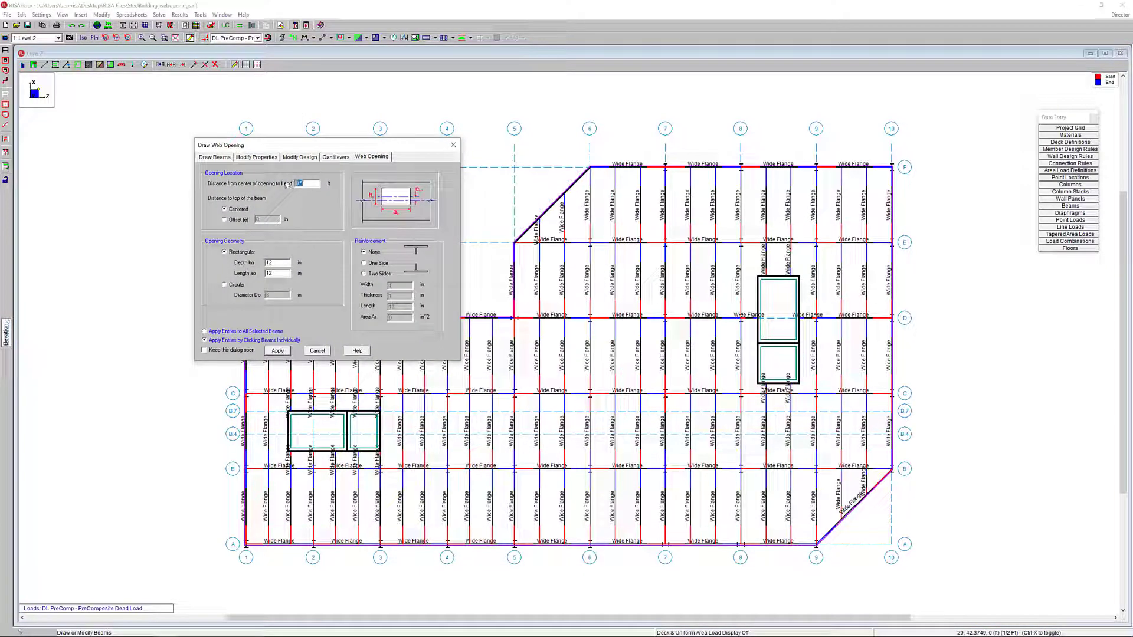
text(0.5)
text(7)
text(10)
key(Tab)
- Add one-side reinforcement 0.5 in wide, 0.25 in thick and 16 in long, and apply the opening to the first infill beam past grid 5, between B and C
click(377, 263)
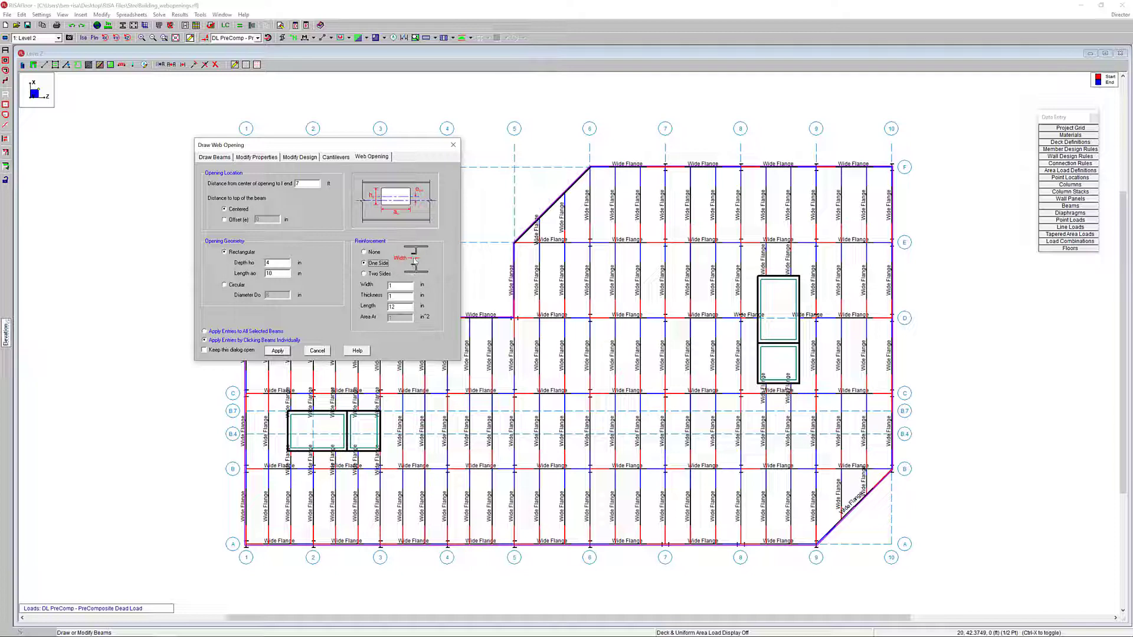
click(379, 273)
click(376, 263)
drag(393, 285, 385, 286)
text(.25)
key(Tab)
click(277, 351)
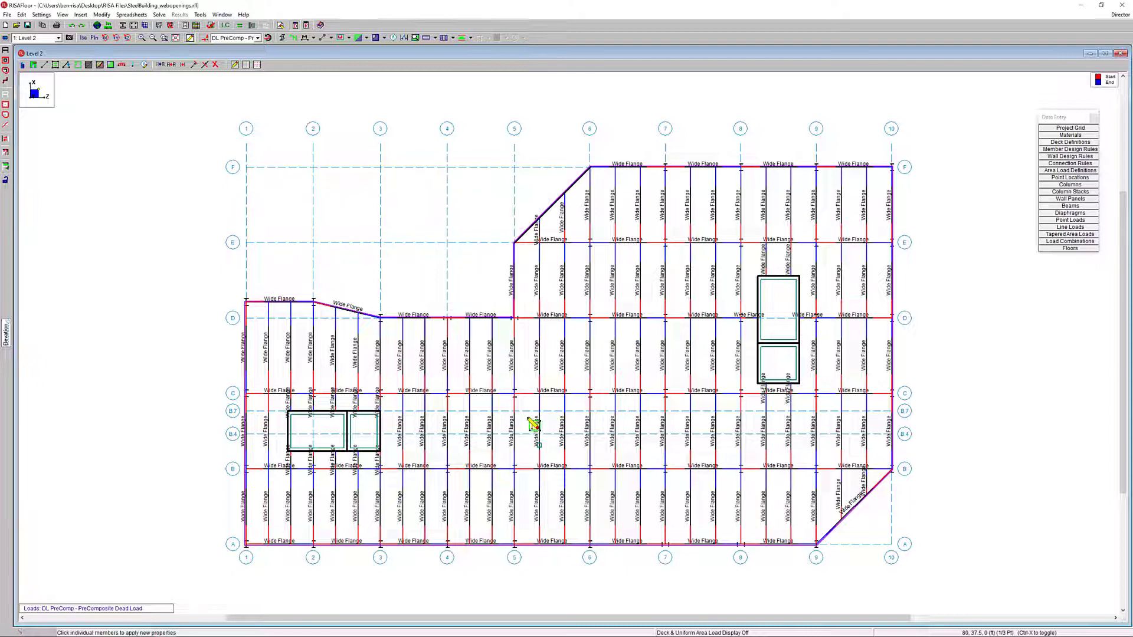
- Add a second identical web opening to the same beam with its center 17 ft from the I end
right_click(447, 402)
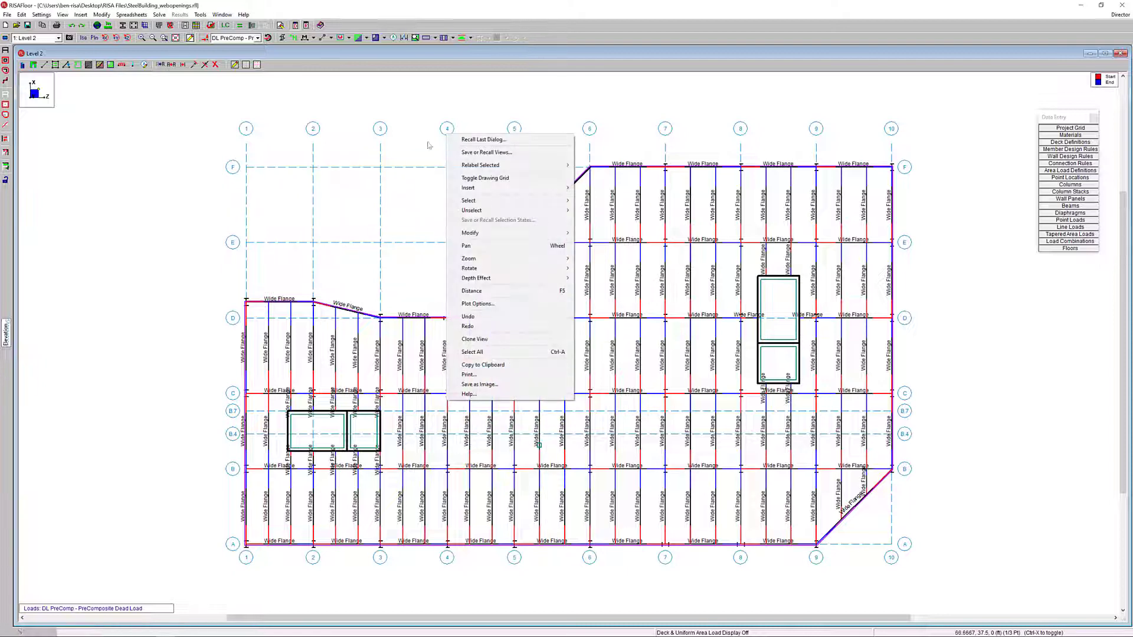
click(466, 139)
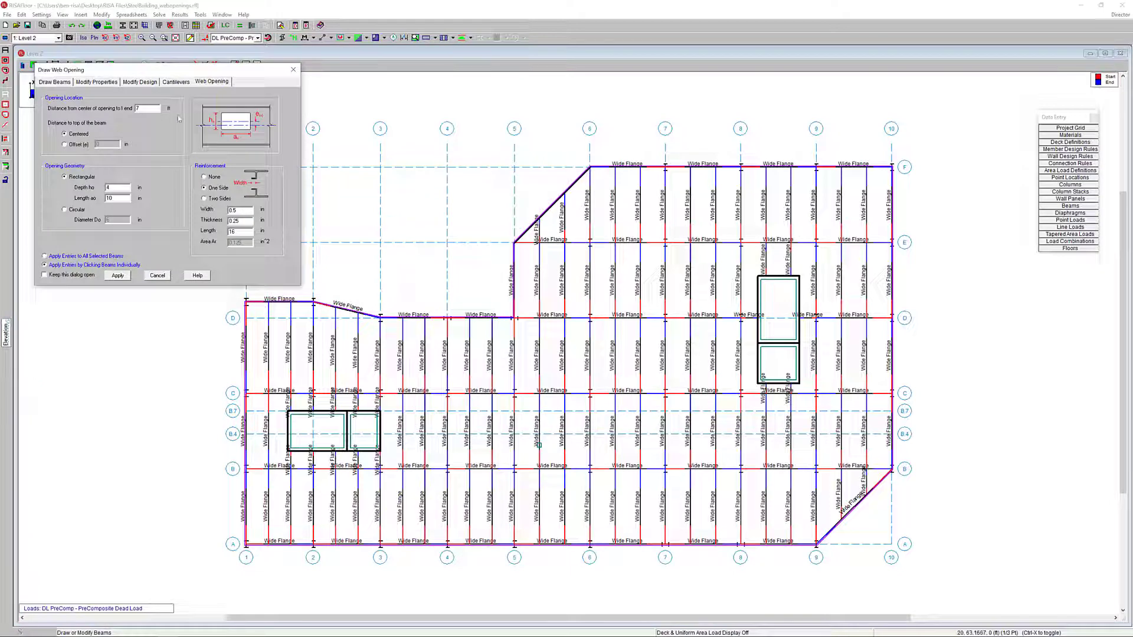
double_click(155, 108)
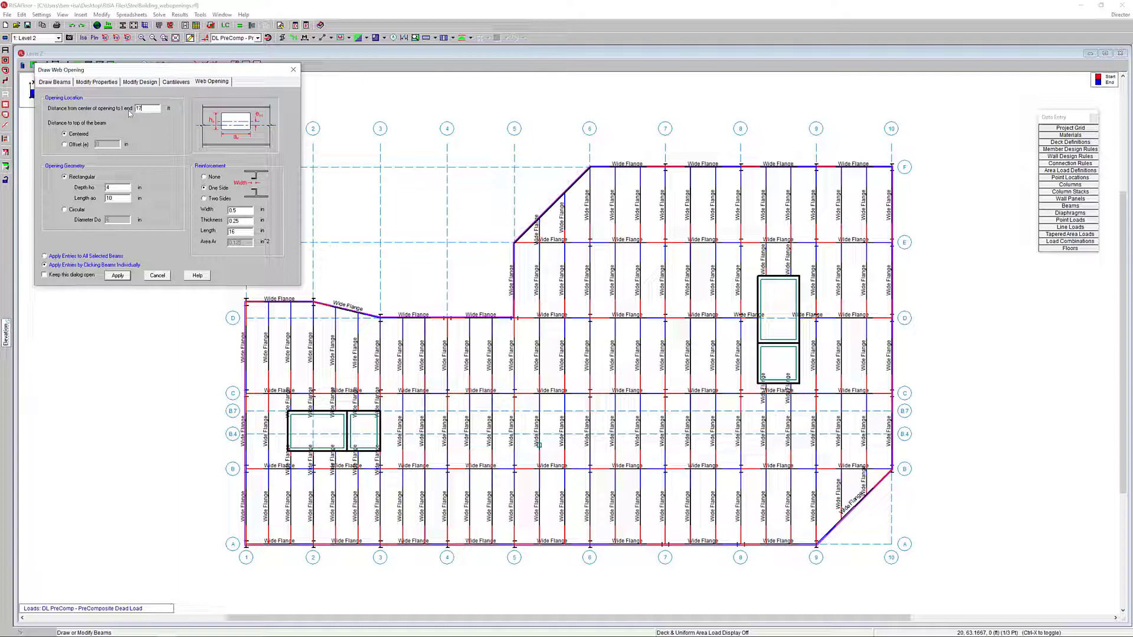
text(17)
click(118, 276)
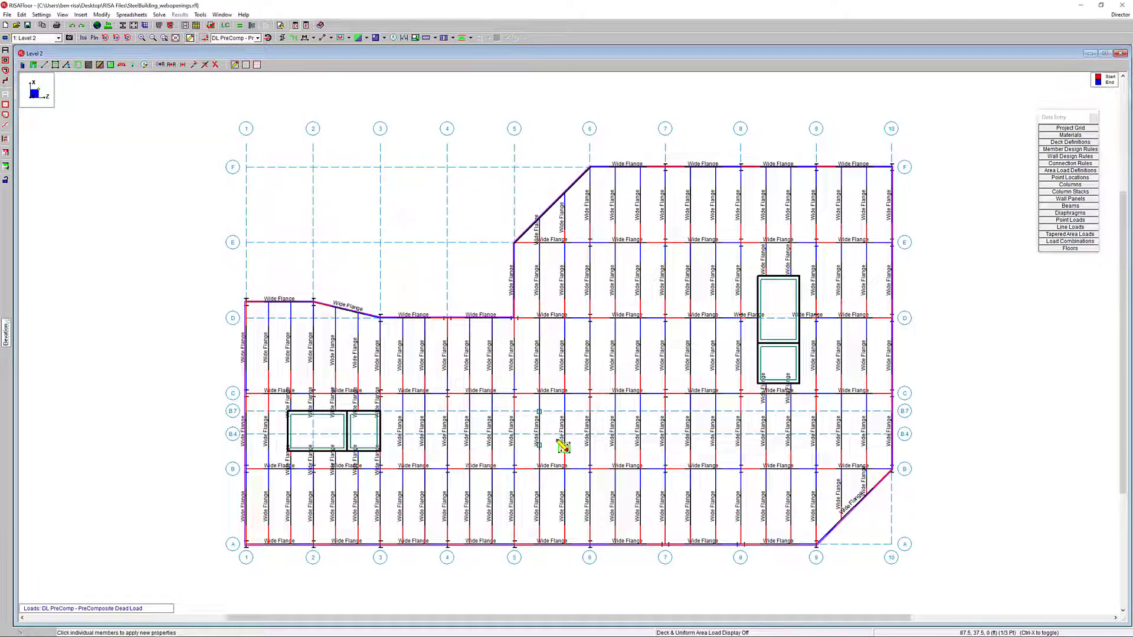
scroll(555, 440, up, 1)
right_click(554, 435)
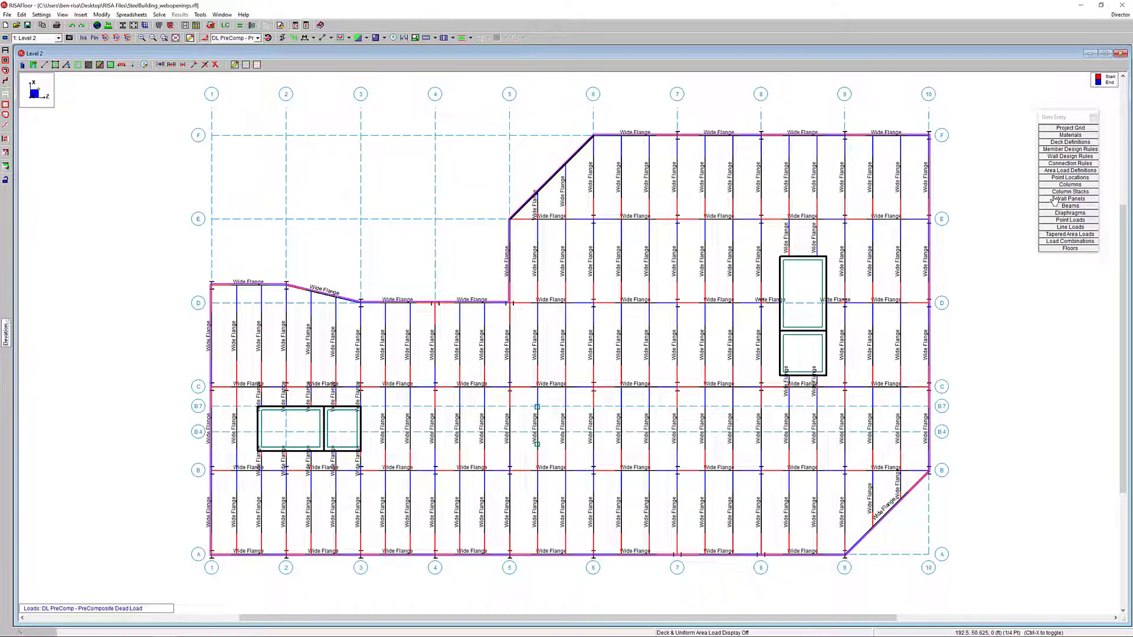
- Review the web opening entries of beam PUR149 in the Level 2 hot rolled beam data
click(1071, 207)
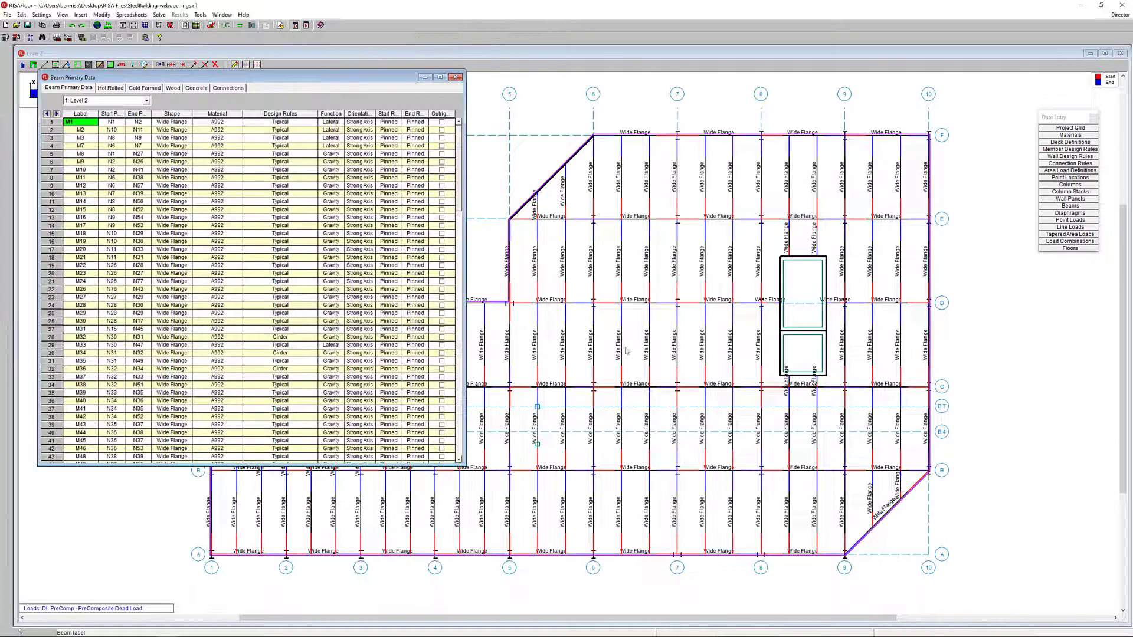
click(111, 88)
drag(464, 181, 562, 181)
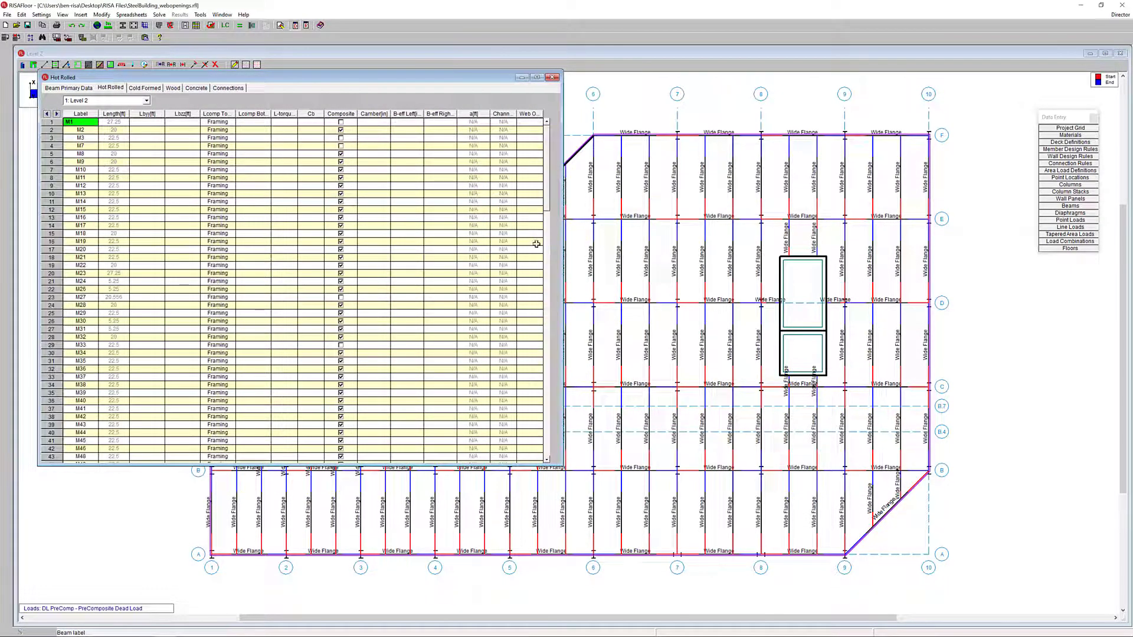
scroll(534, 245, down, 5)
scroll(540, 284, down, 10)
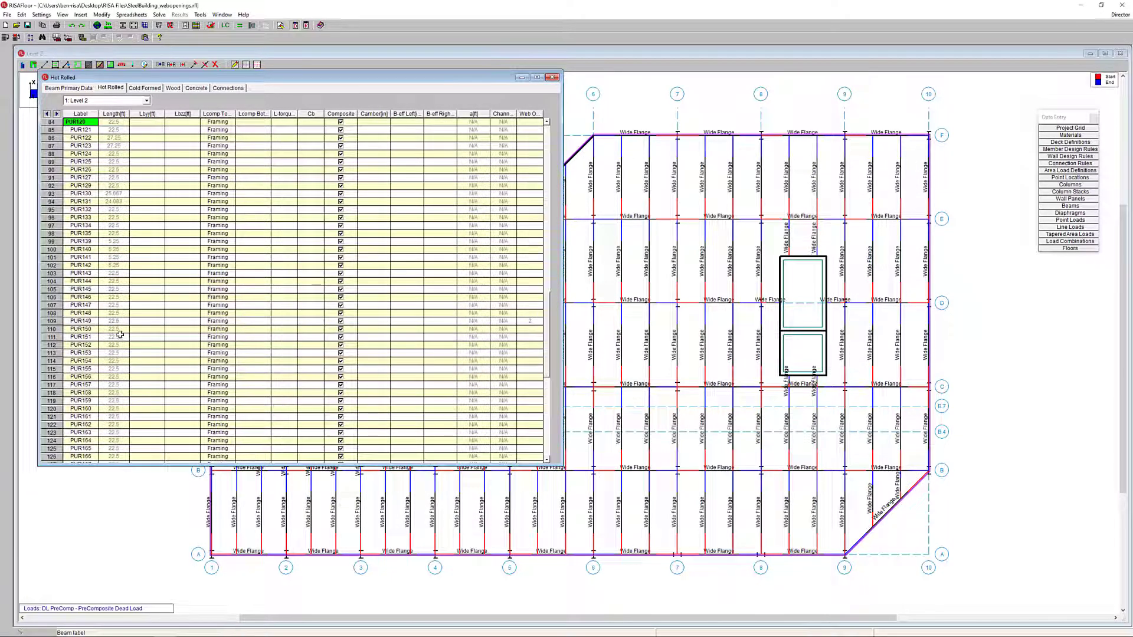
click(58, 321)
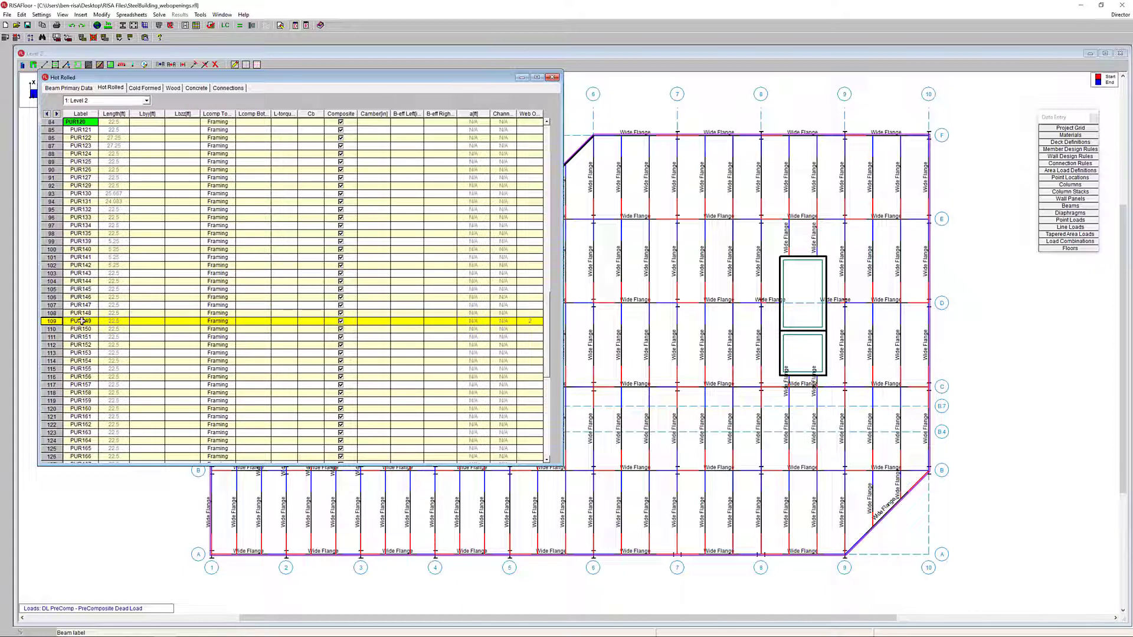
double_click(530, 322)
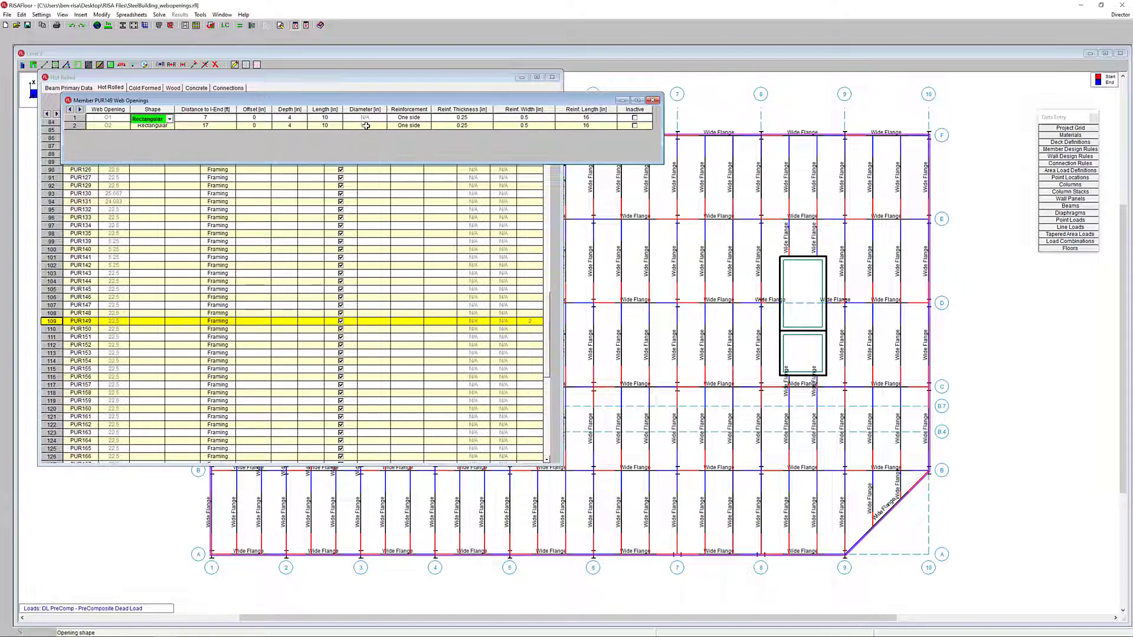
click(653, 100)
click(552, 77)
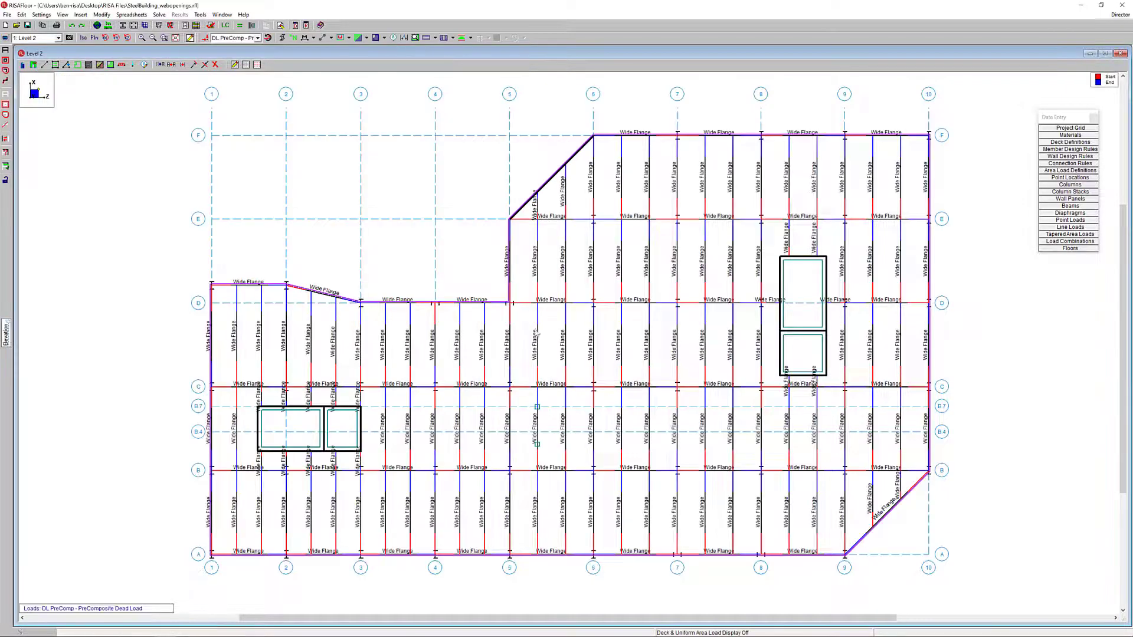
- Inspect the web opening settings in the design properties of beam PUR149, leaving them unchanged
double_click(538, 424)
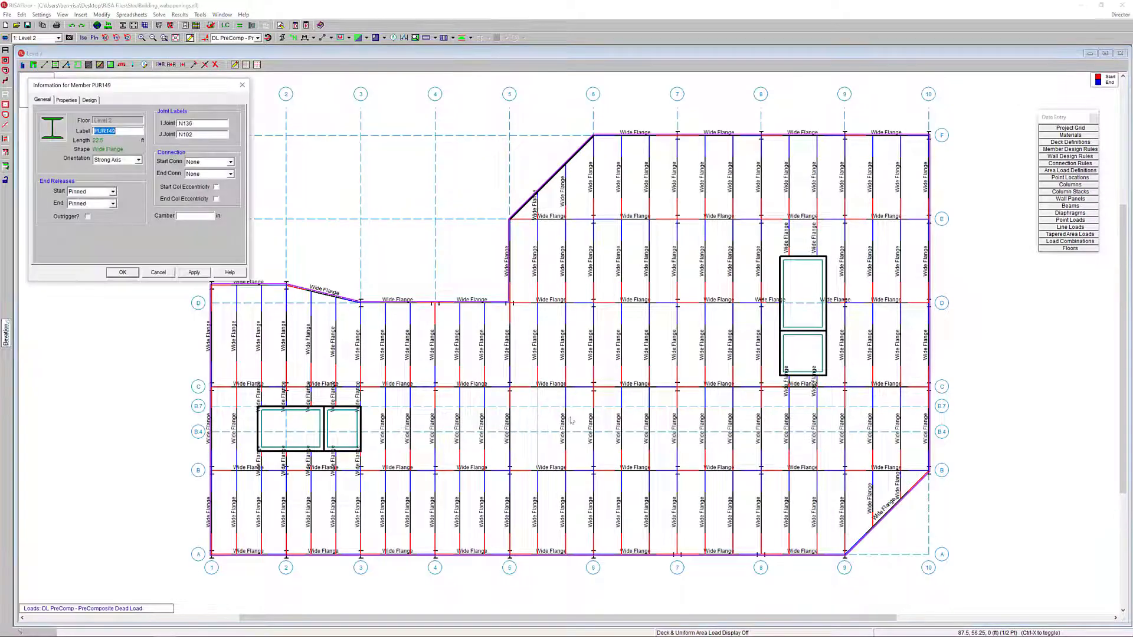
click(89, 99)
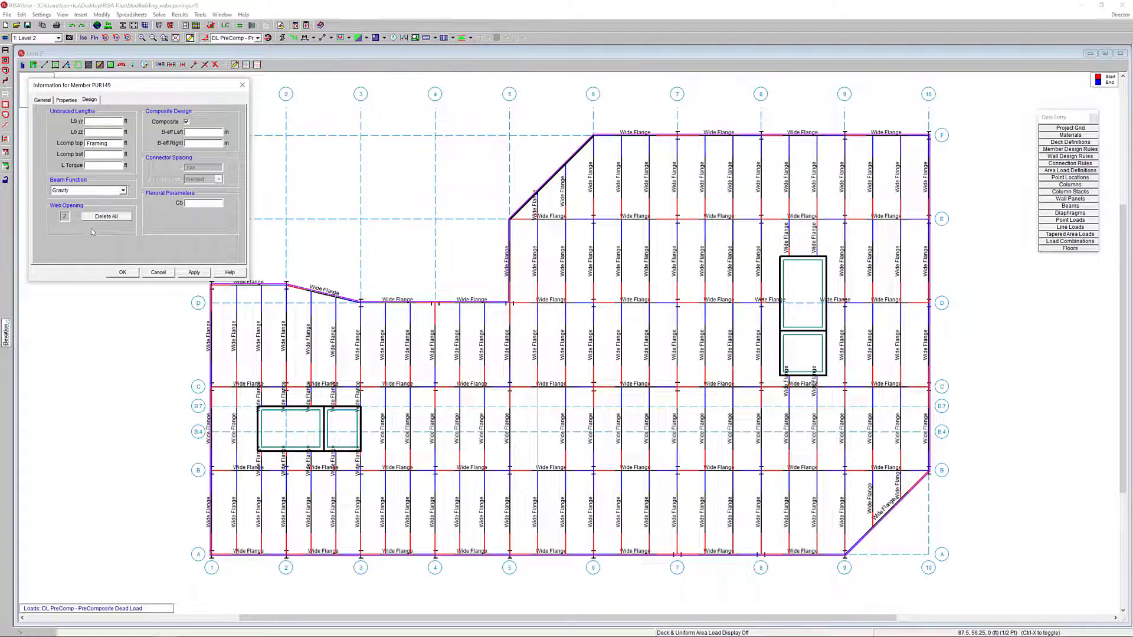
click(157, 272)
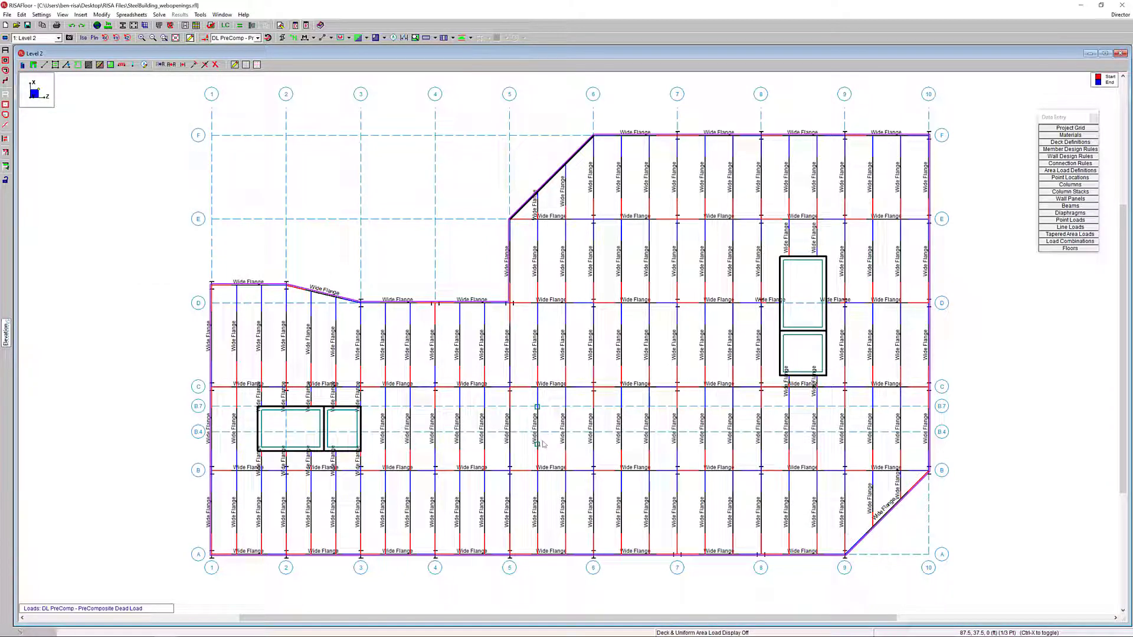
- Check the load combinations and solve the model
click(217, 25)
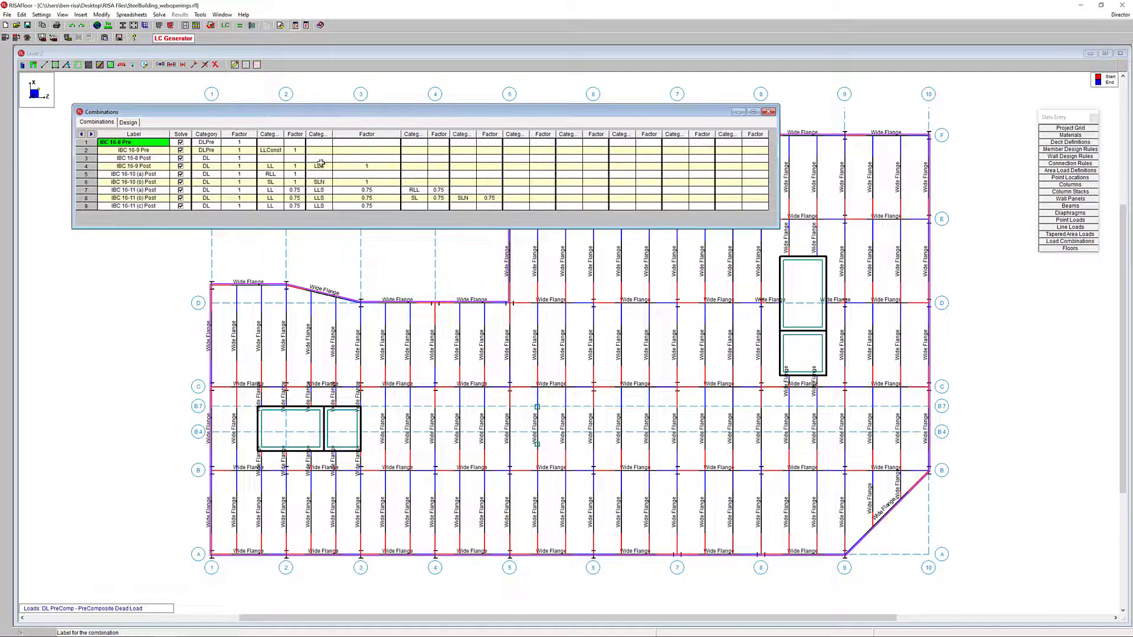
click(769, 112)
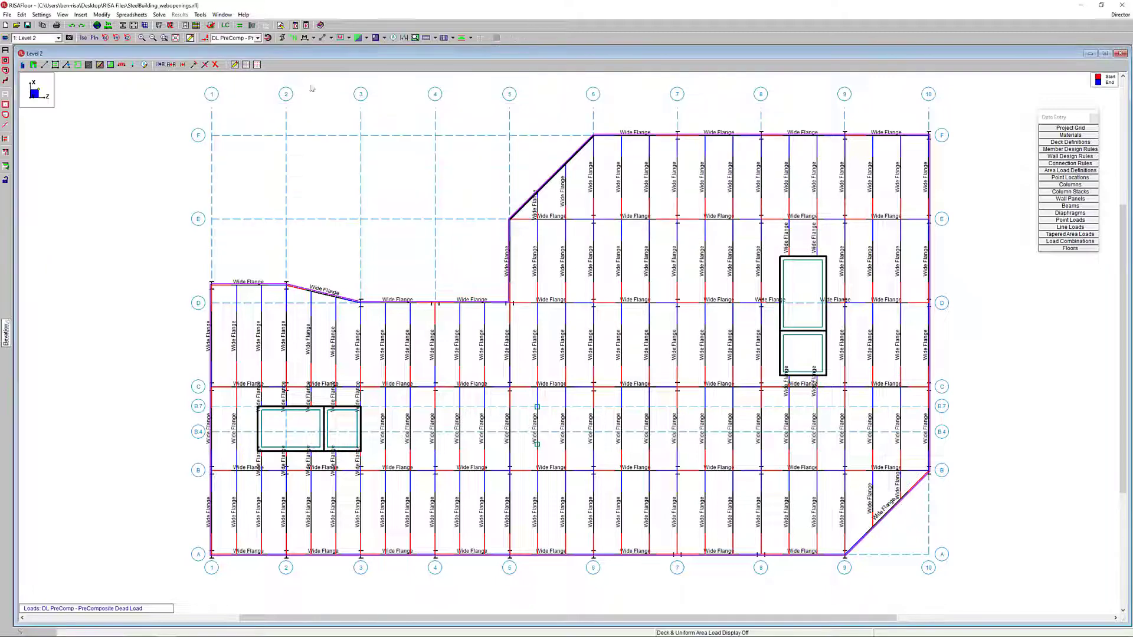
click(239, 24)
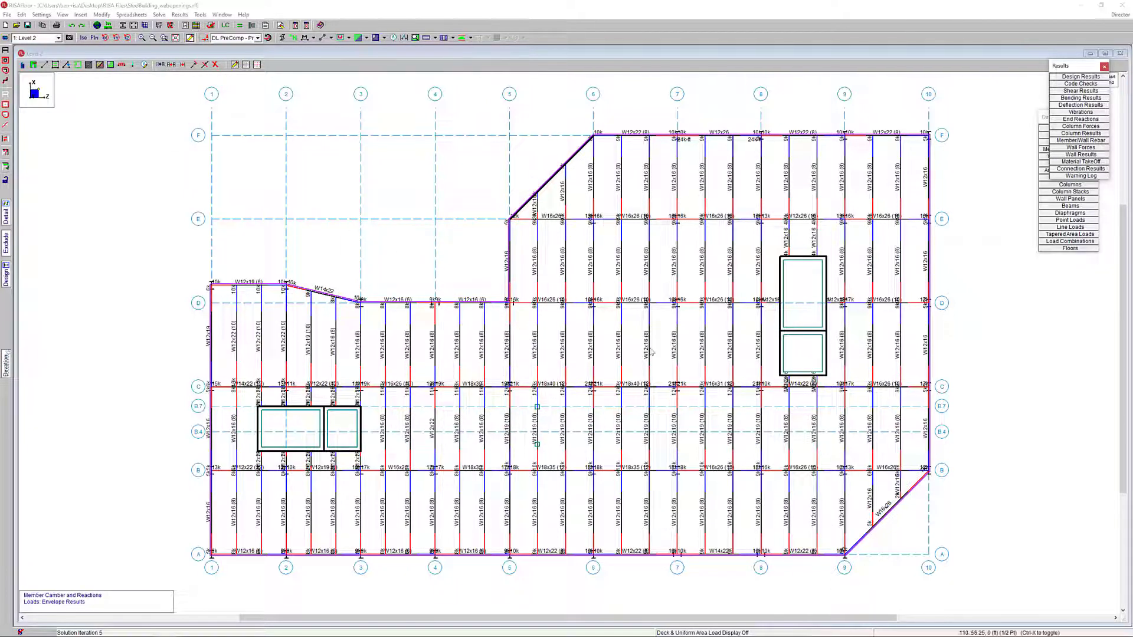
- Review the Level 2 web opening code checks for the wide flange beams
drag(1090, 69, 1006, 160)
click(1005, 176)
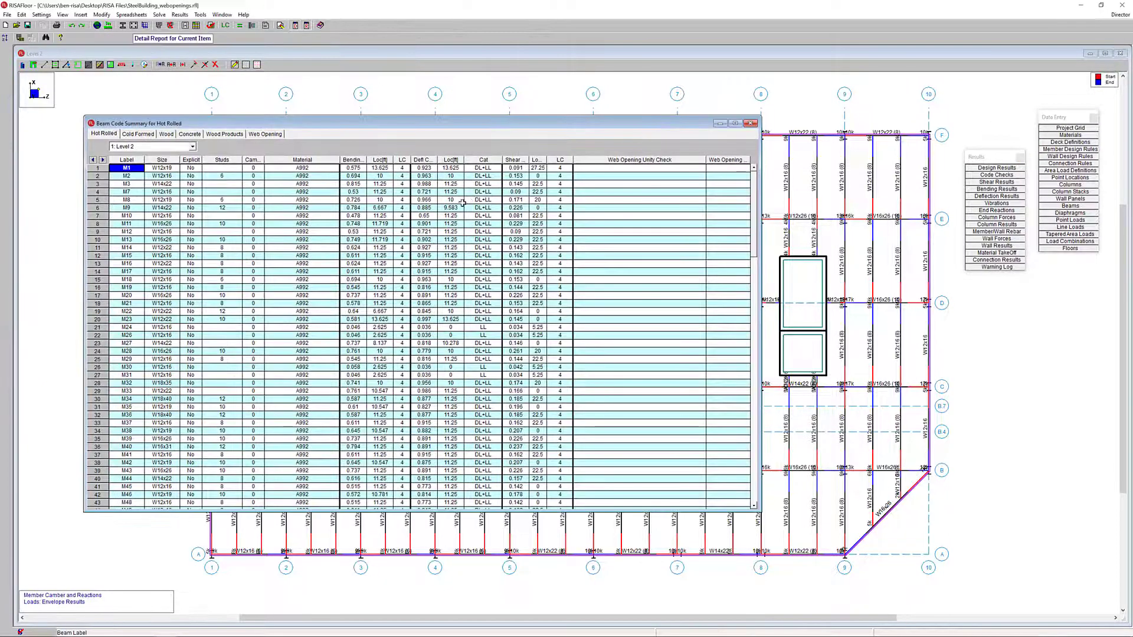
click(265, 134)
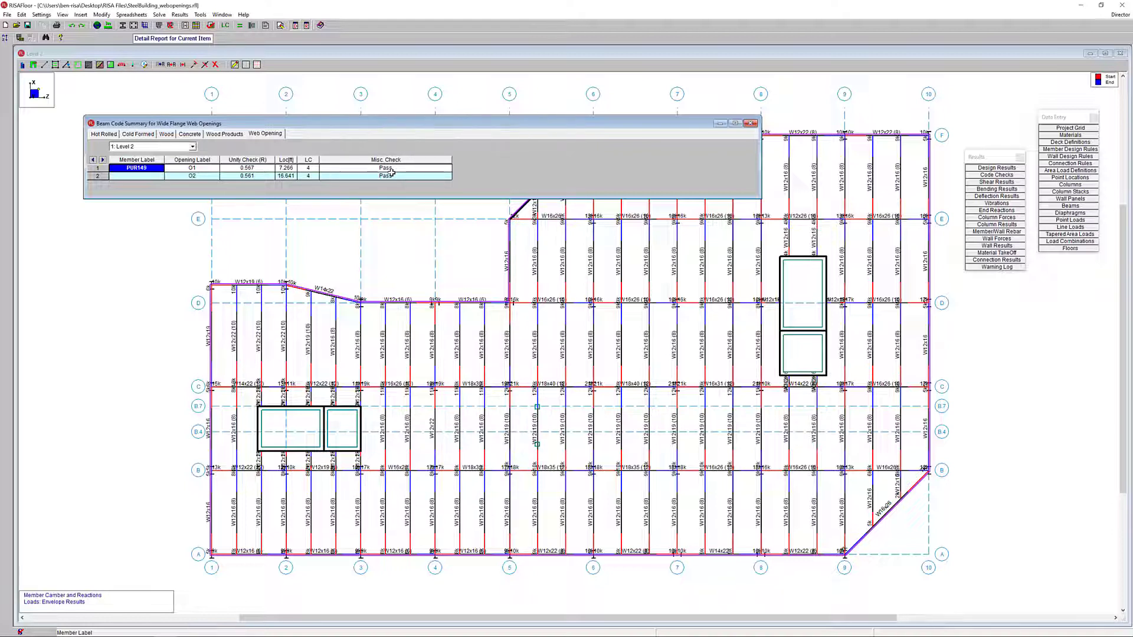
click(750, 123)
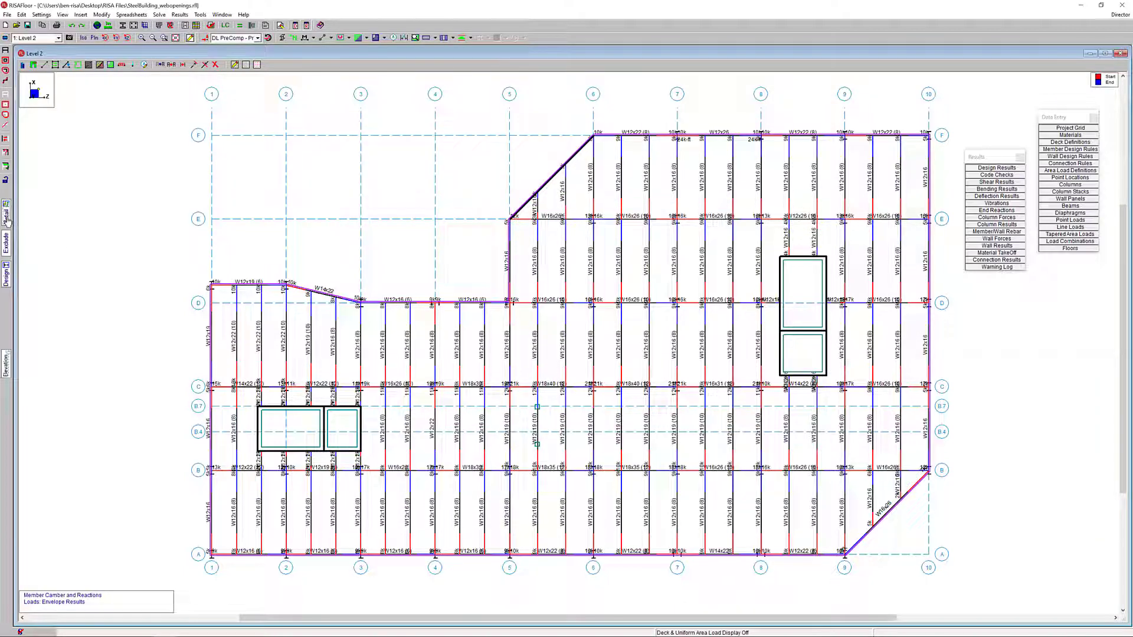
- Examine the web opening section of the detail report for beam PUR149, using load combination IBC 16-8 Pre
click(536, 426)
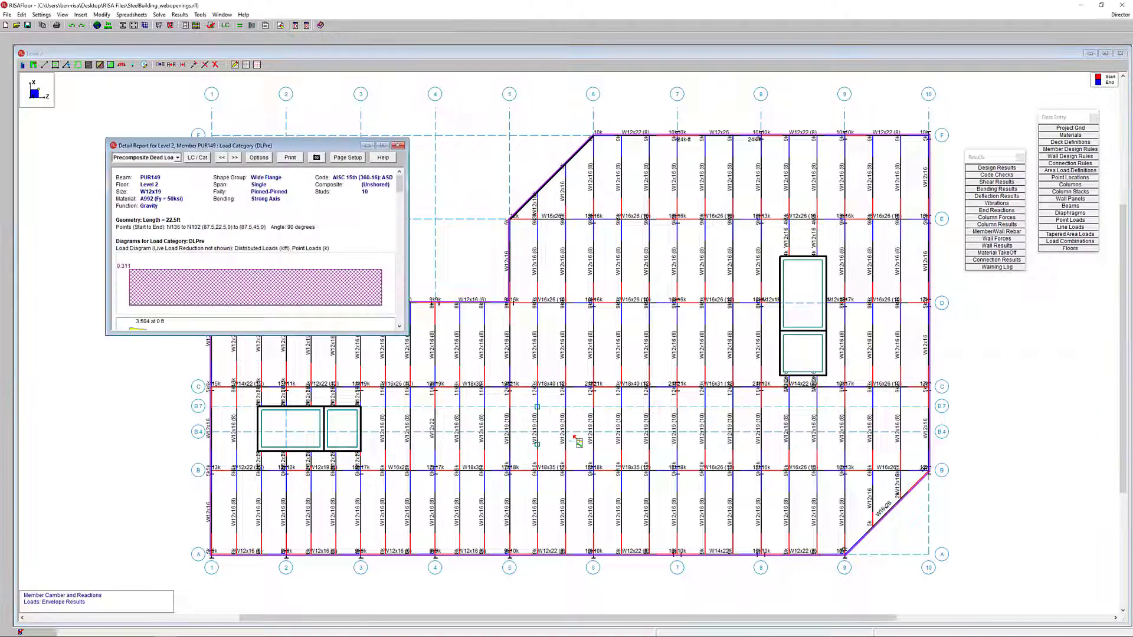
drag(298, 146, 314, 102)
click(213, 113)
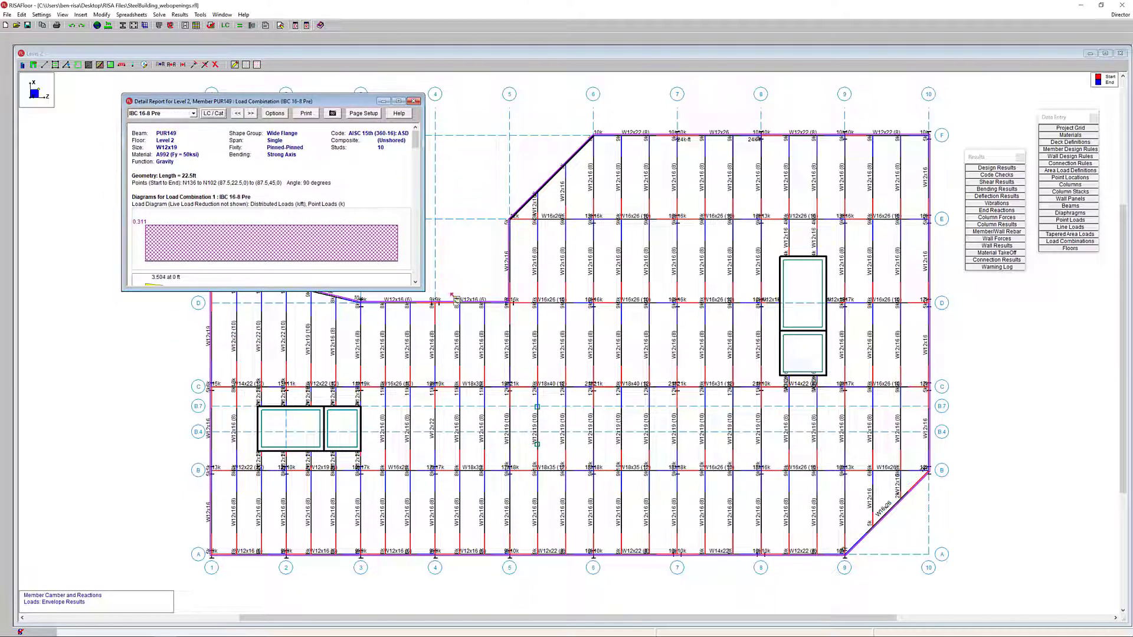
drag(425, 292, 497, 534)
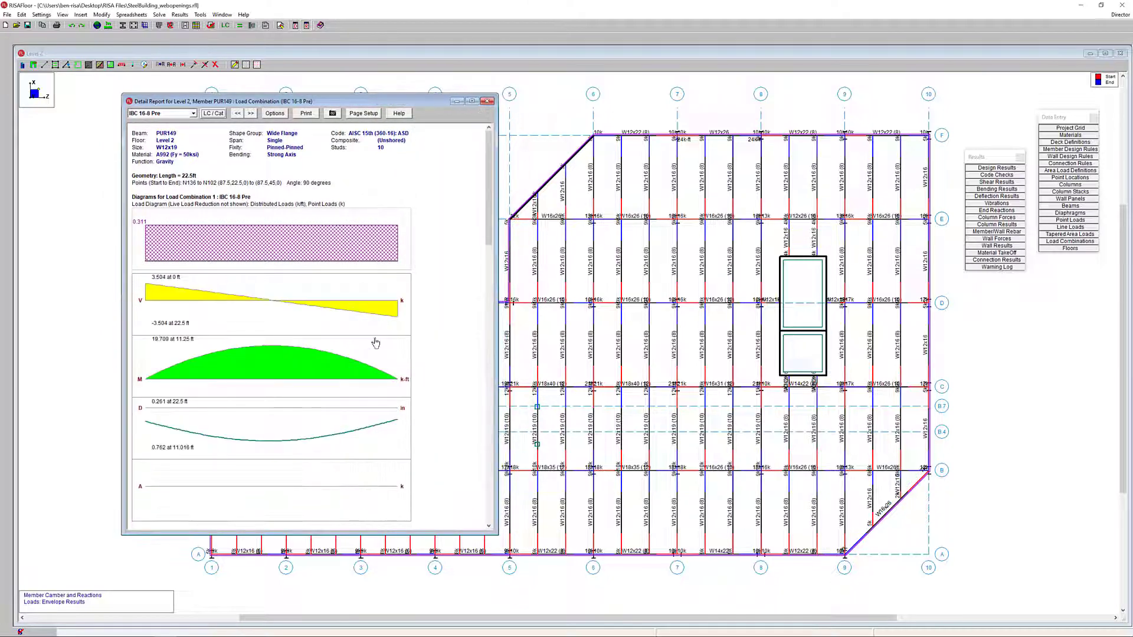
scroll(376, 343, down, 10)
scroll(376, 342, down, 15)
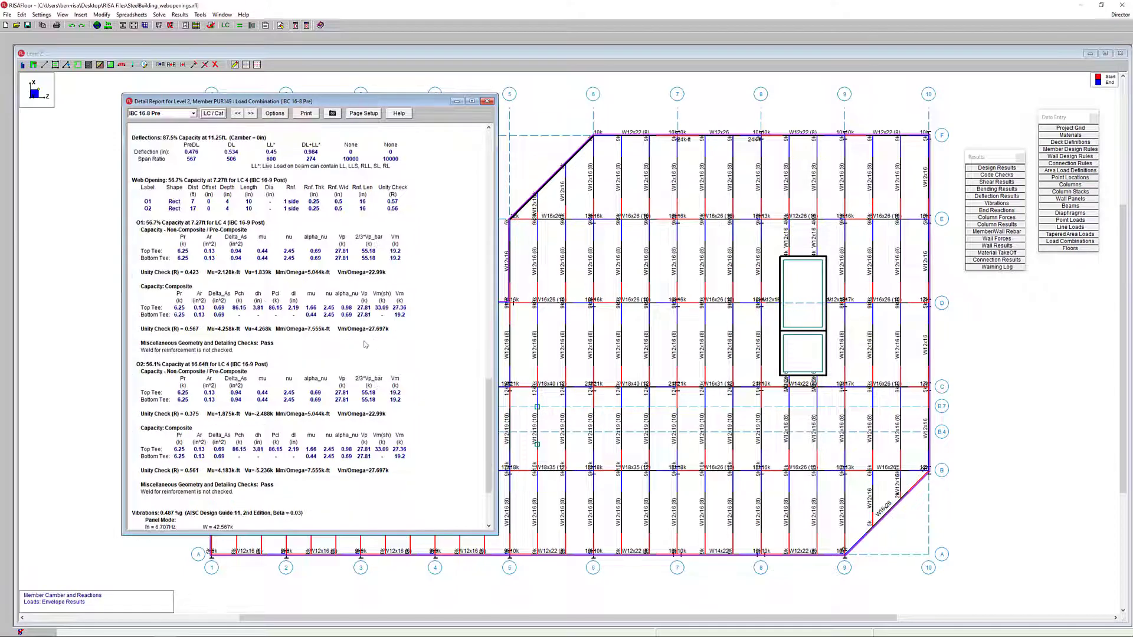